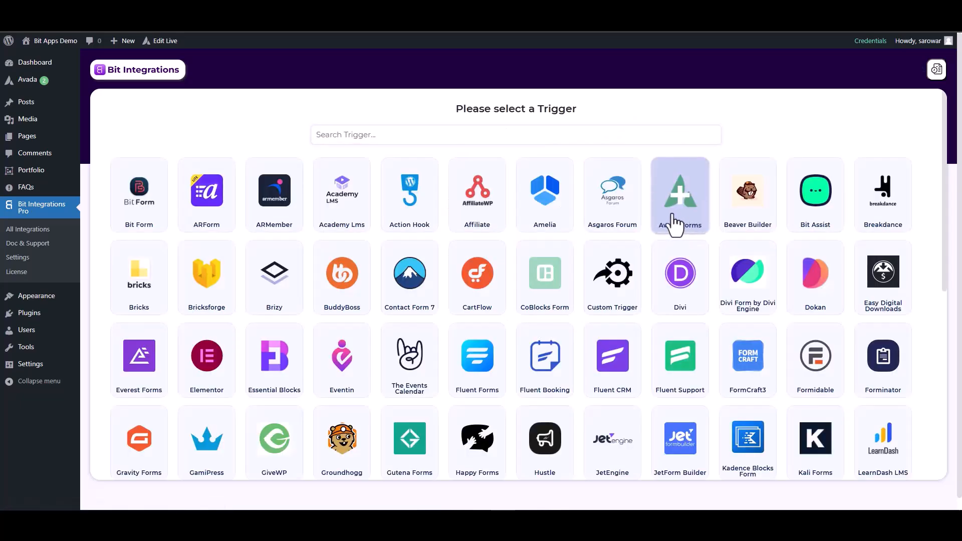
Pick Avada Forms as the new workflow's trigger.
{"action": "left_click", "coordinate": [677, 225]}
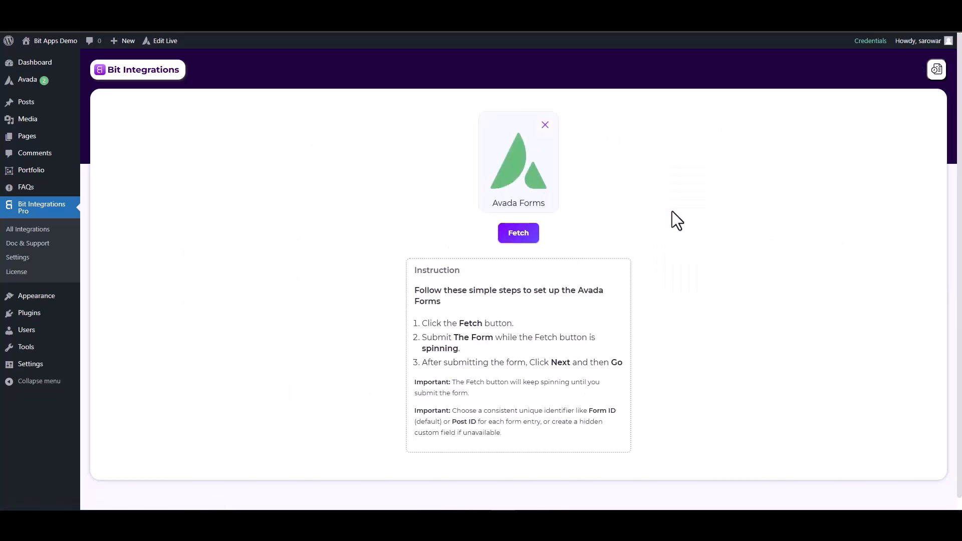
Fetch a test Avada form submission with a sample e-mail and number 125563.
{"action": "left_click", "coordinate": [535, 234]}
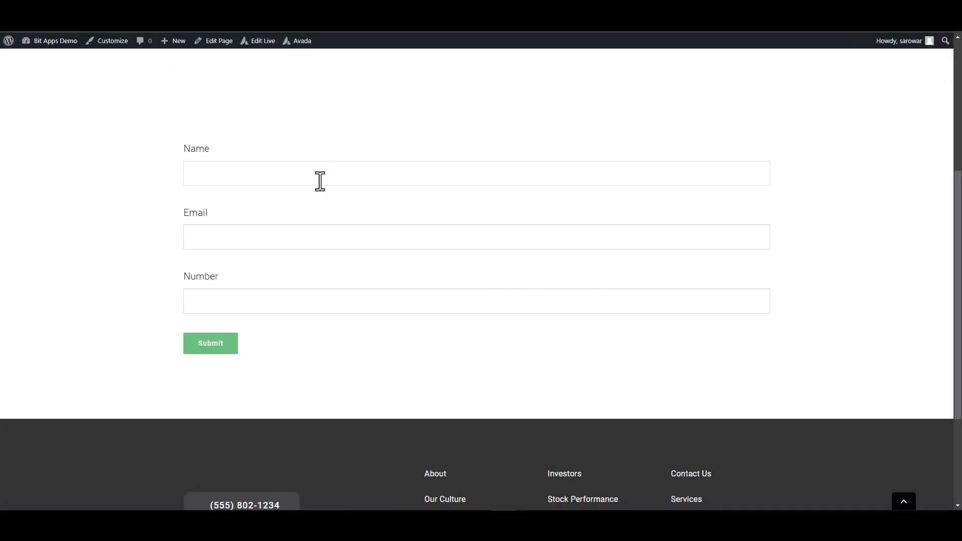
{"action": "left_click", "coordinate": [320, 181]}
{"action": "type", "text": "test@gmail.com"}
{"action": "left_click", "coordinate": [578, 301]}
{"action": "type", "text": "125563"}
{"action": "left_click", "coordinate": [209, 346]}
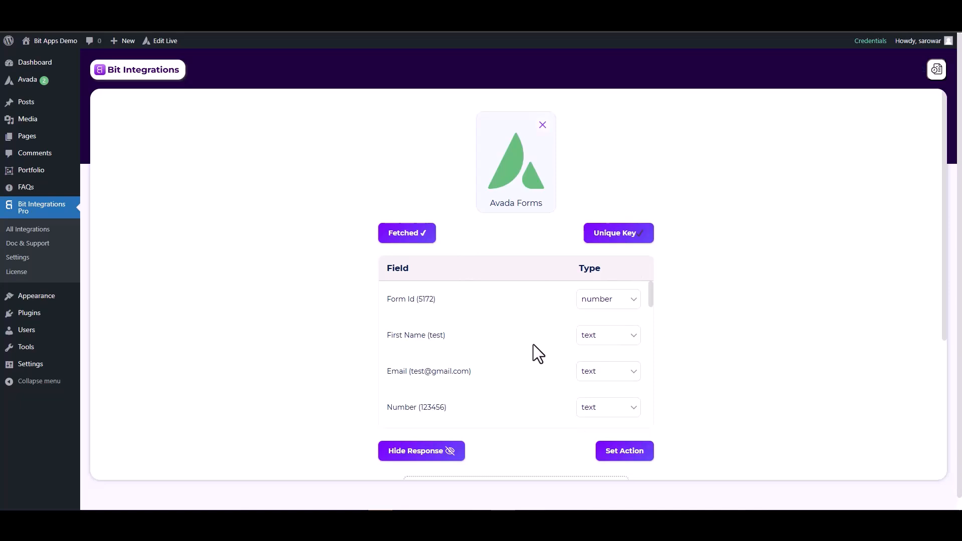
Set the fetched Email field's type to email and the Number field's type to number.
{"action": "left_click", "coordinate": [594, 378]}
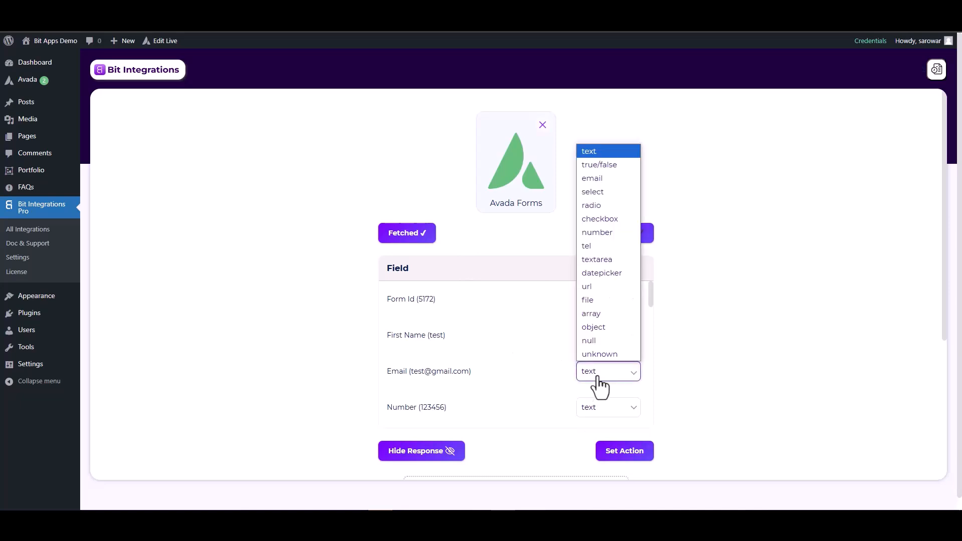
{"action": "left_click", "coordinate": [590, 178]}
{"action": "scroll", "coordinate": [595, 359], "scroll_direction": "down", "scroll_amount": 3}
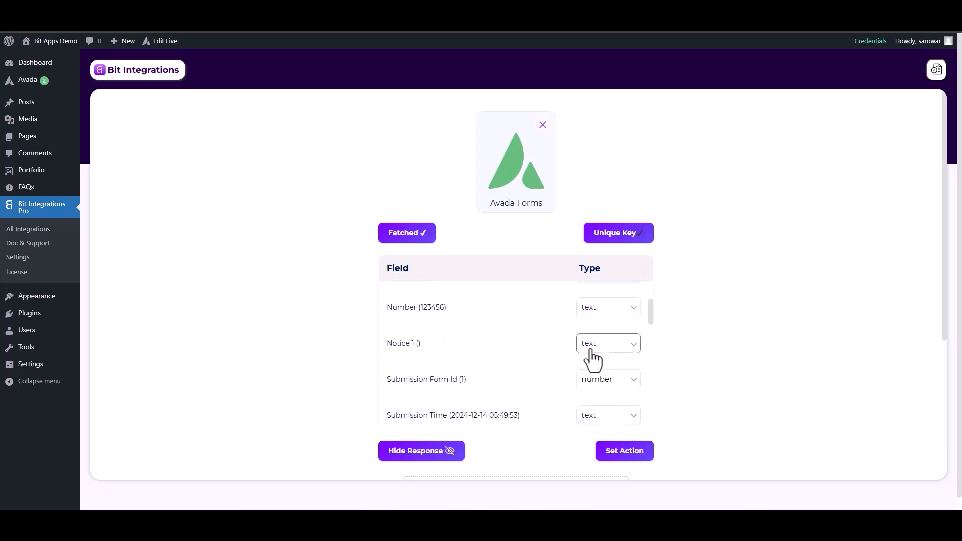
{"action": "left_click", "coordinate": [587, 310]}
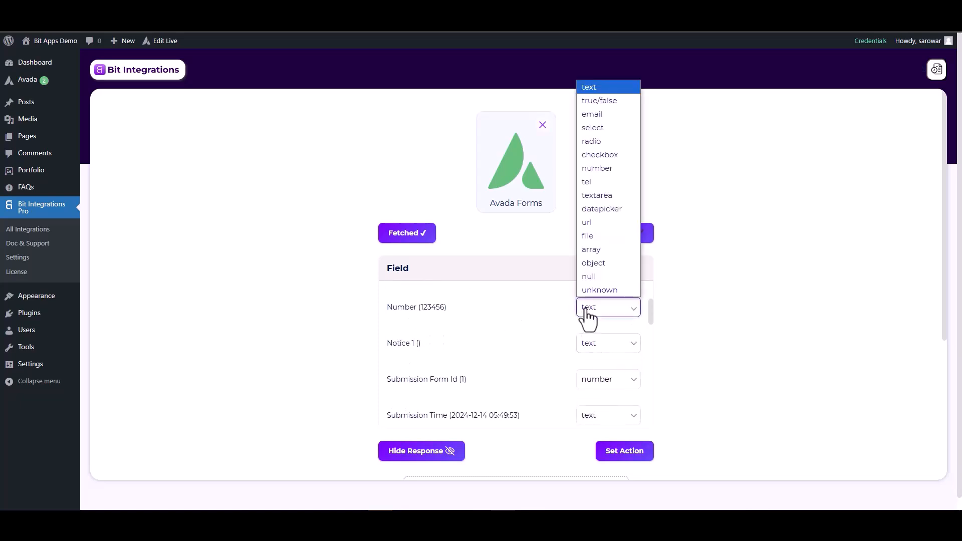
{"action": "left_click", "coordinate": [596, 168]}
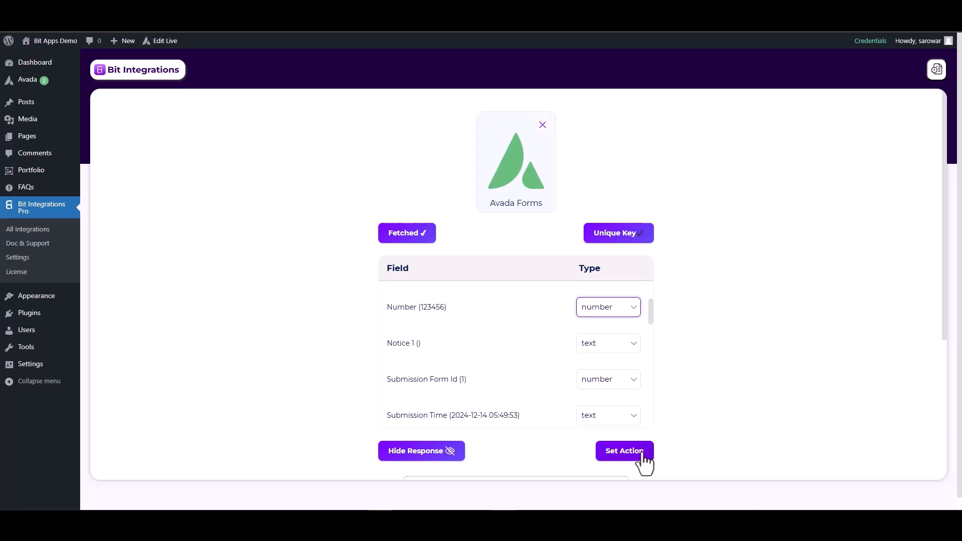
{"action": "left_click", "coordinate": [624, 453]}
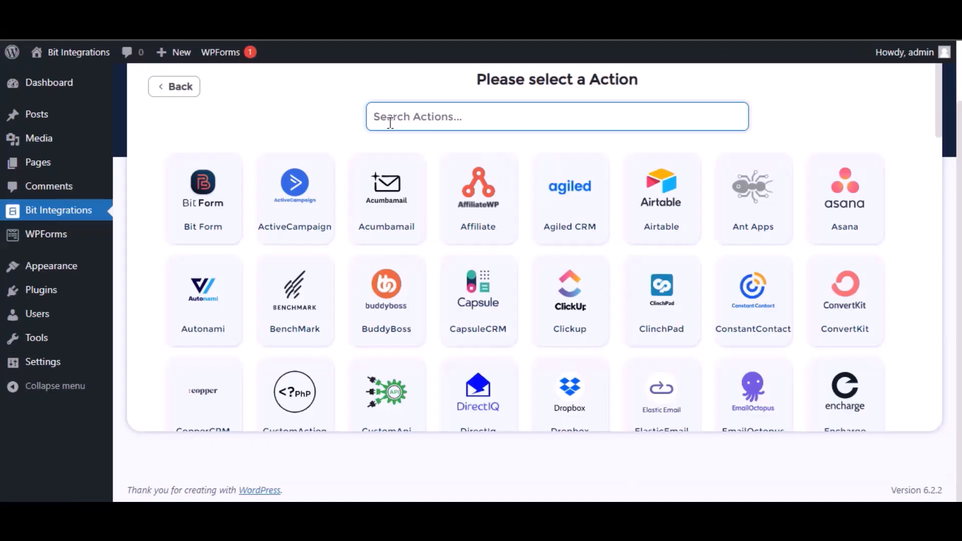
Add Zoho Bigin as the action, found by searching 'bigin', and choose the zoho.com data center.
{"action": "type", "text": "bigin"}
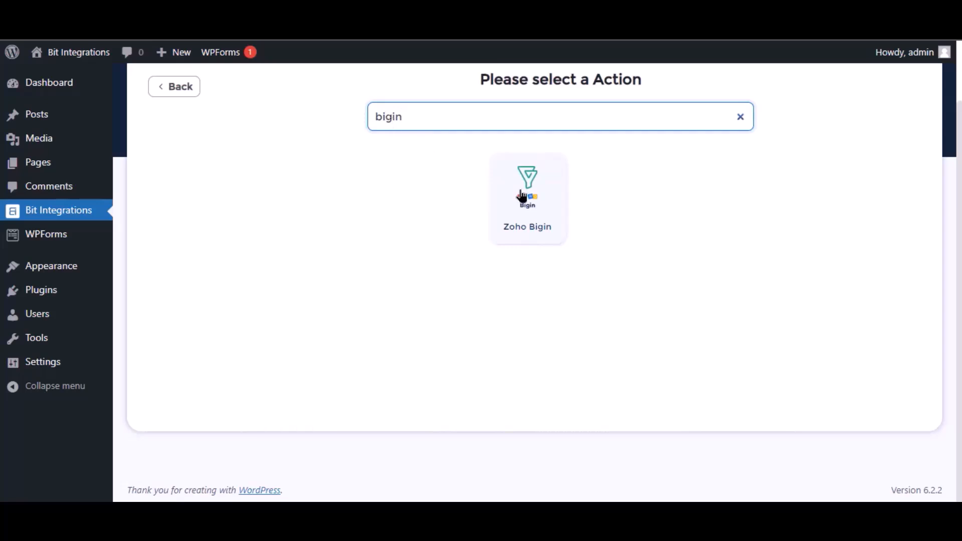
{"action": "left_click", "coordinate": [552, 196]}
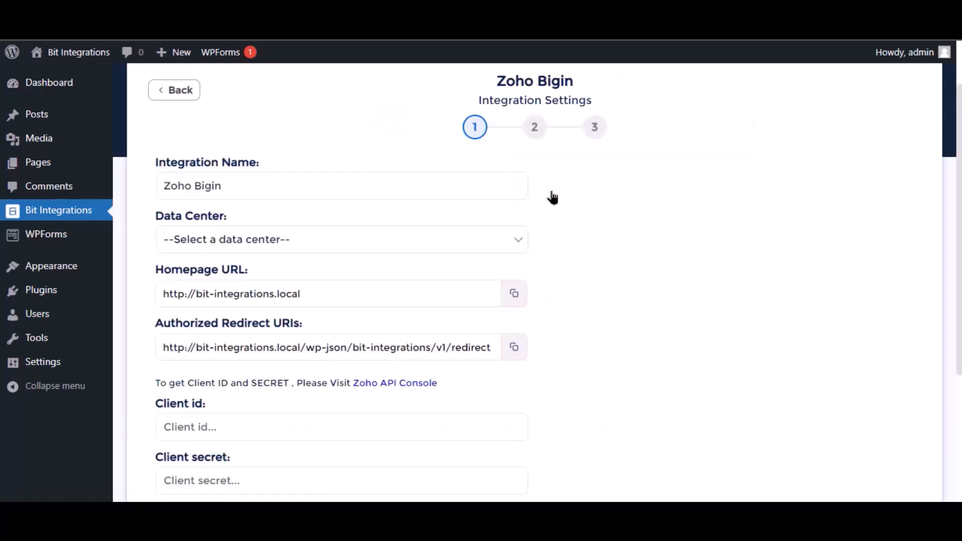
{"action": "left_click", "coordinate": [211, 186]}
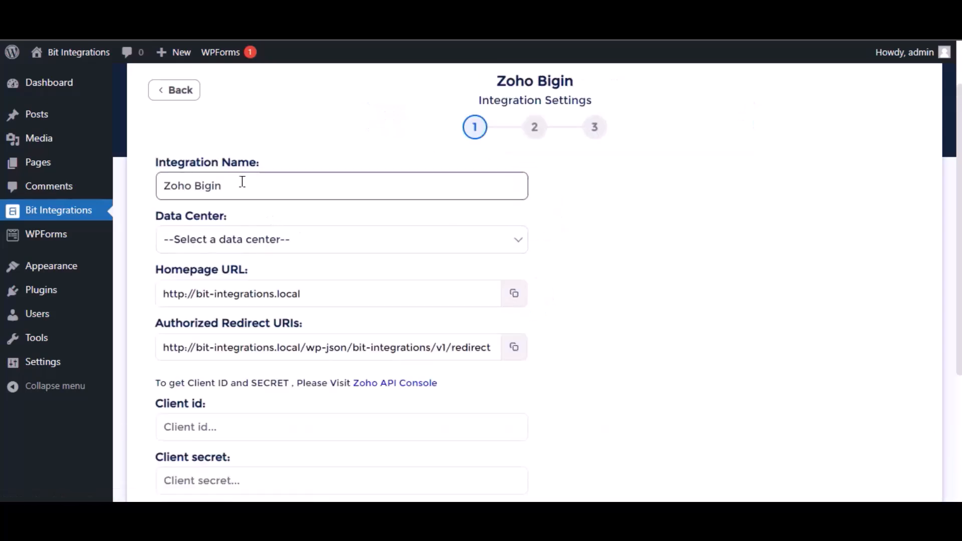
{"action": "triple_click", "coordinate": [259, 181]}
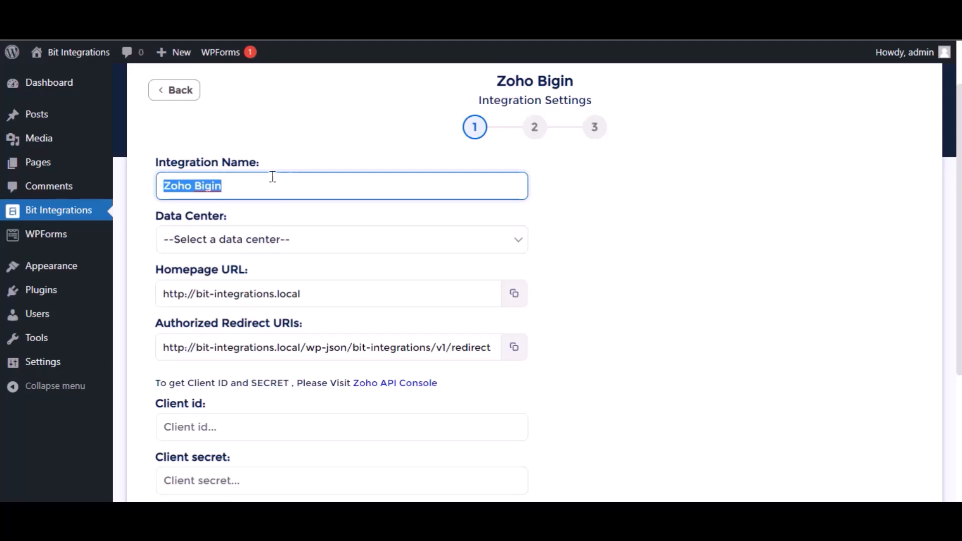
{"action": "left_click", "coordinate": [262, 242]}
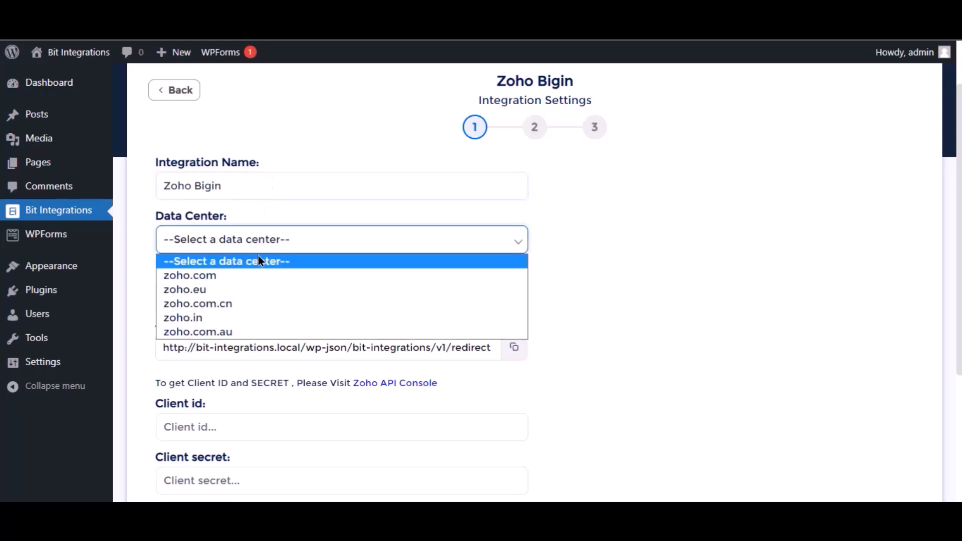
{"action": "left_click", "coordinate": [250, 277]}
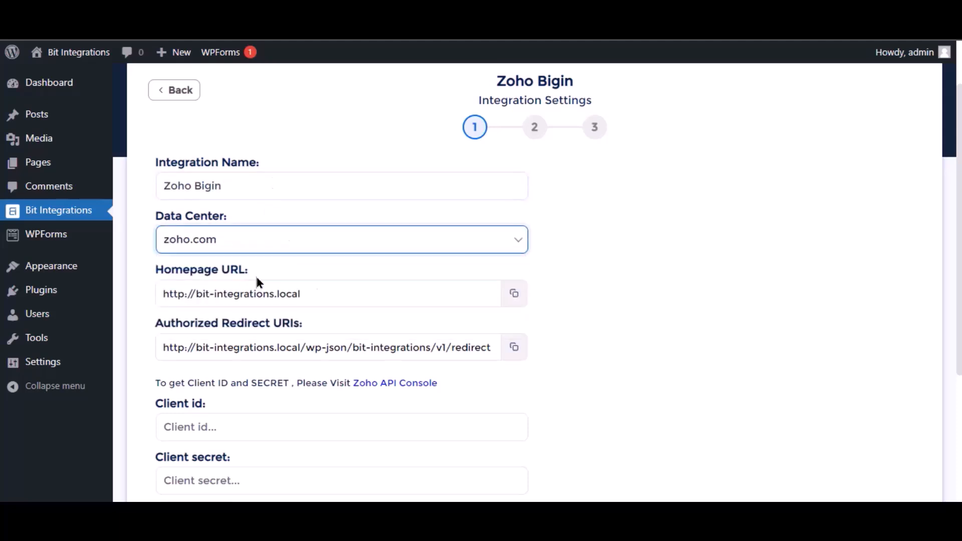
{"action": "scroll", "coordinate": [331, 271], "scroll_direction": "down", "scroll_amount": 3}
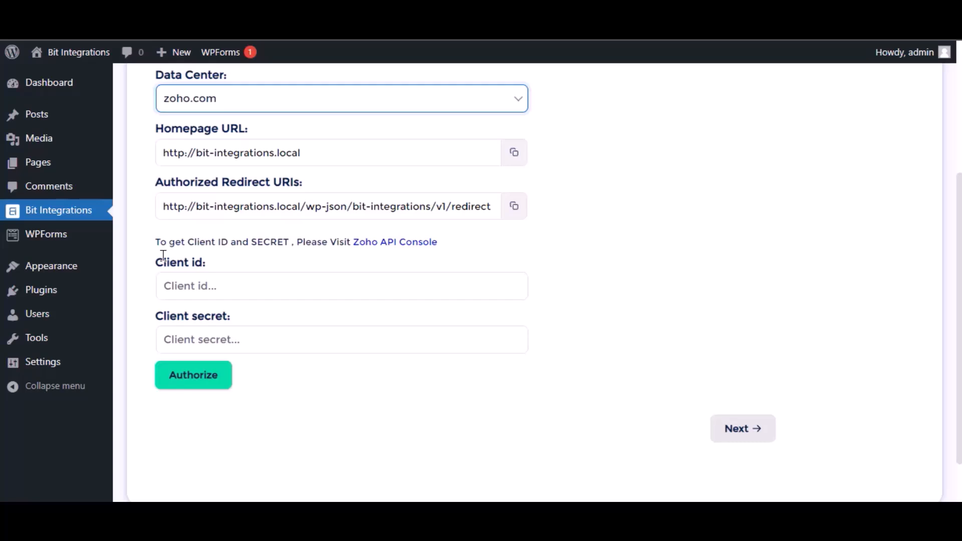
Start a server-based Zoho API client named 'Bit Integrations' with the site's homepage URL.
{"action": "left_click", "coordinate": [411, 245]}
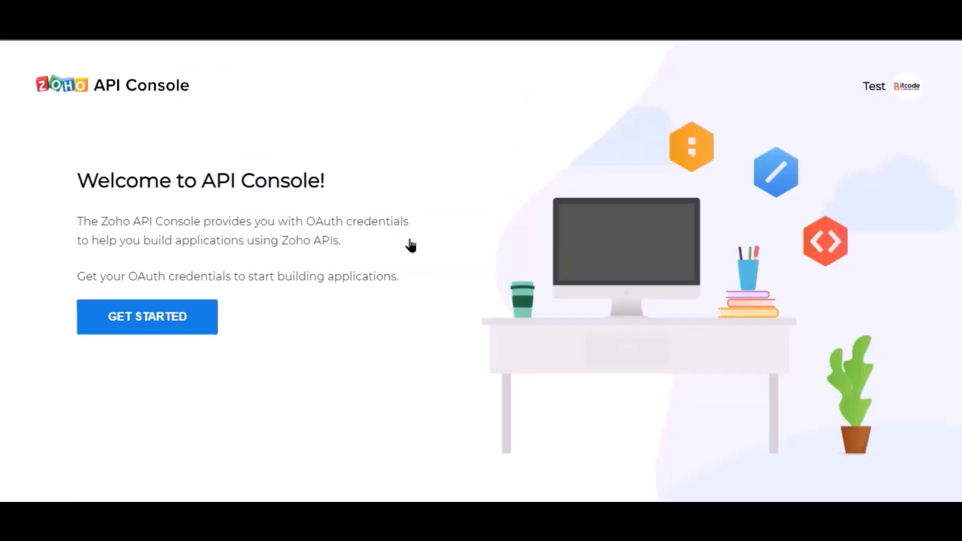
{"action": "left_click", "coordinate": [168, 329]}
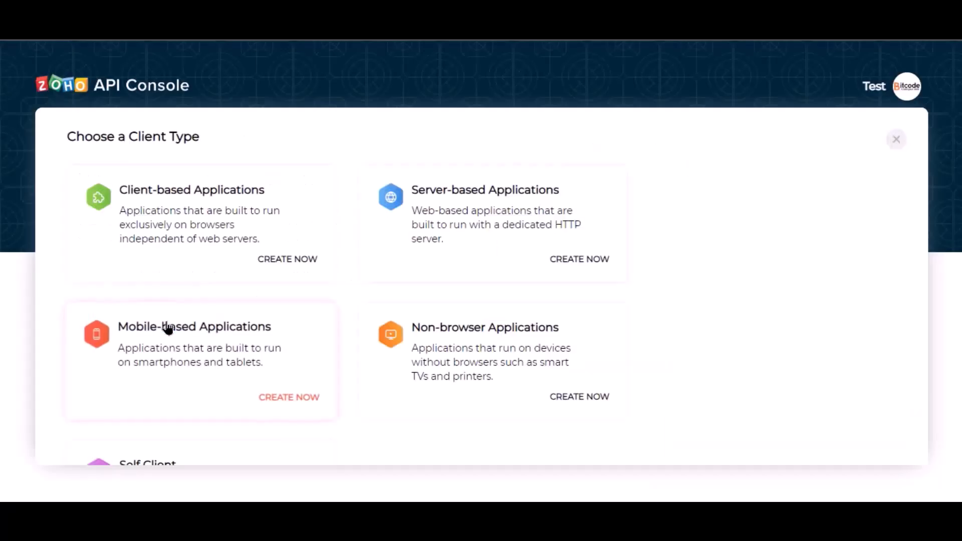
{"action": "left_click", "coordinate": [447, 253]}
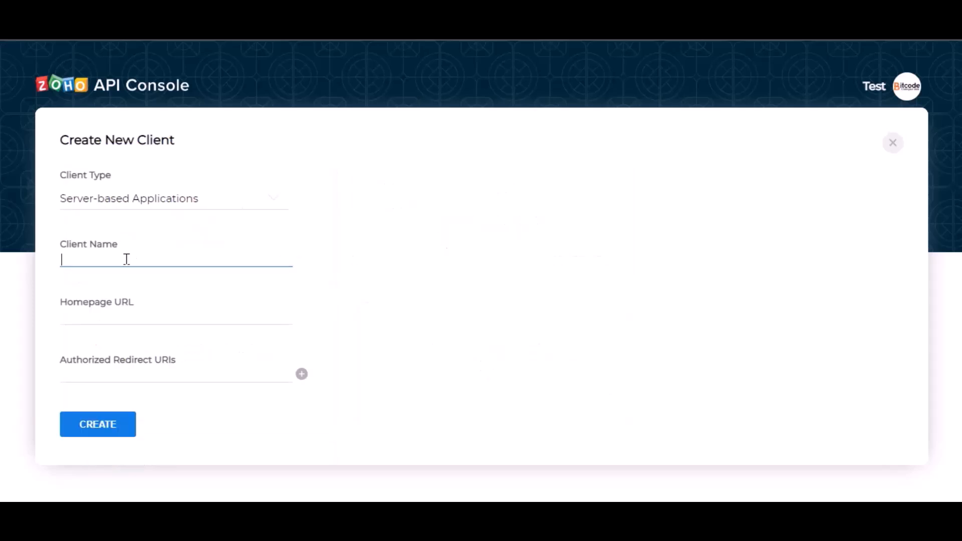
{"action": "type", "text": "Bit Integrations"}
{"action": "left_click", "coordinate": [154, 321]}
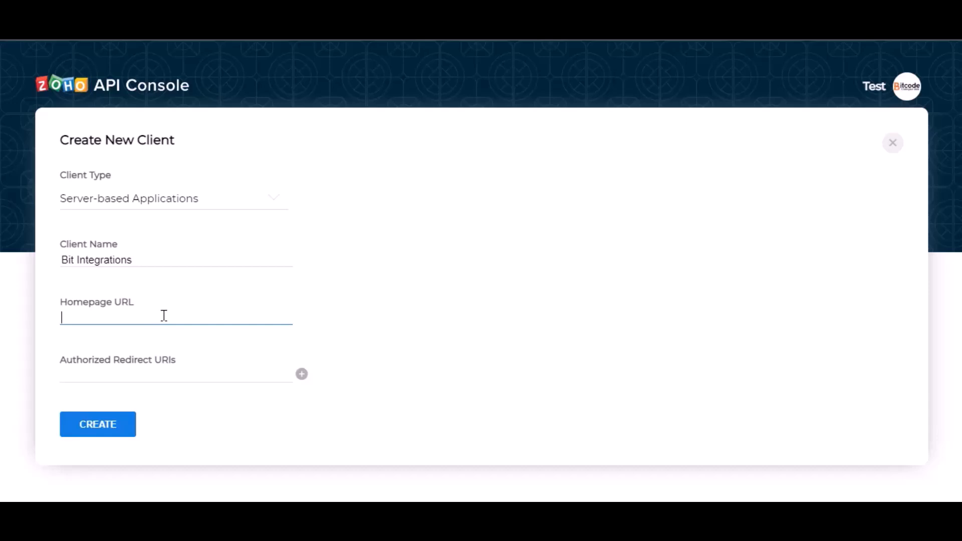
{"action": "key", "text": "ctrl+shift+Tab"}
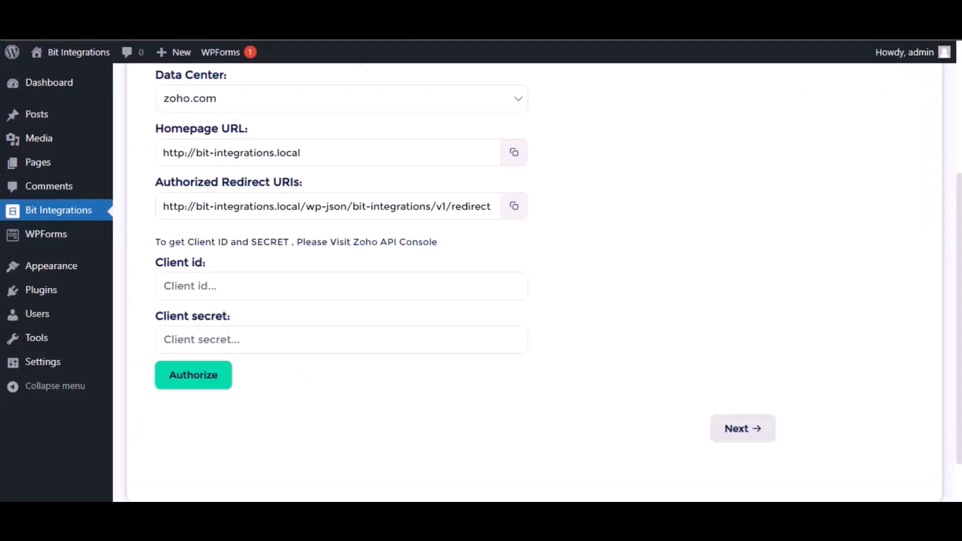
{"action": "left_click", "coordinate": [514, 152]}
{"action": "key", "text": "ctrl+Tab"}
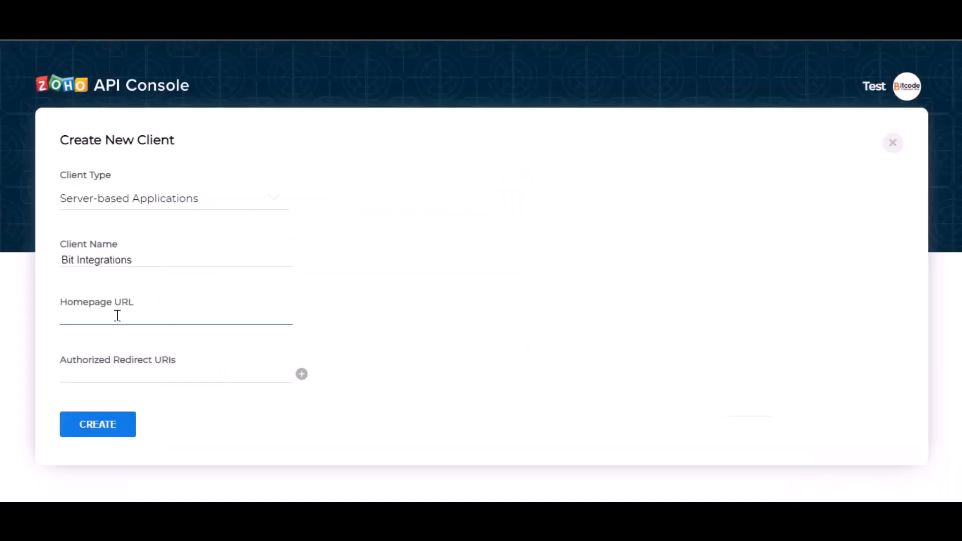
{"action": "key", "text": "ctrl+v"}
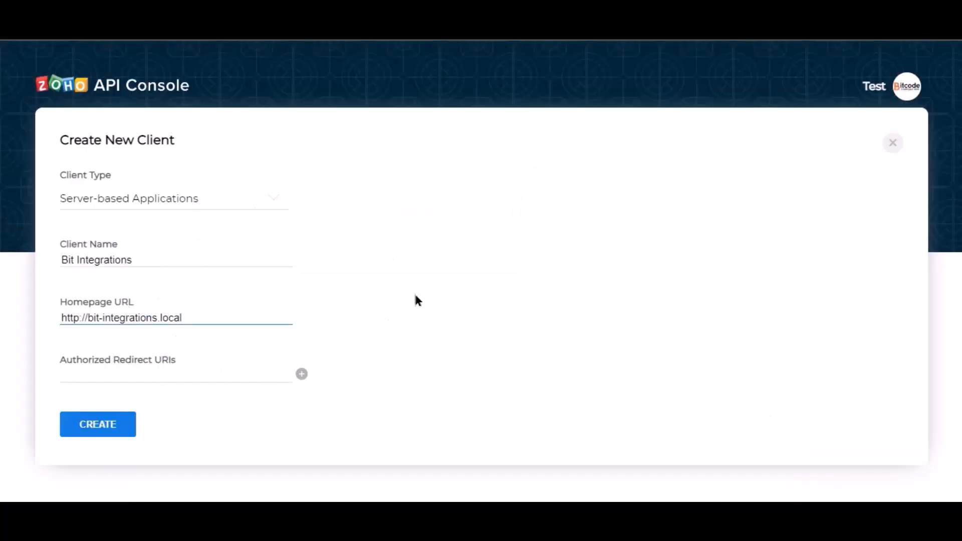
Add the integration's authorized redirect URI to the client and create it.
{"action": "key", "text": "ctrl+shift+Tab"}
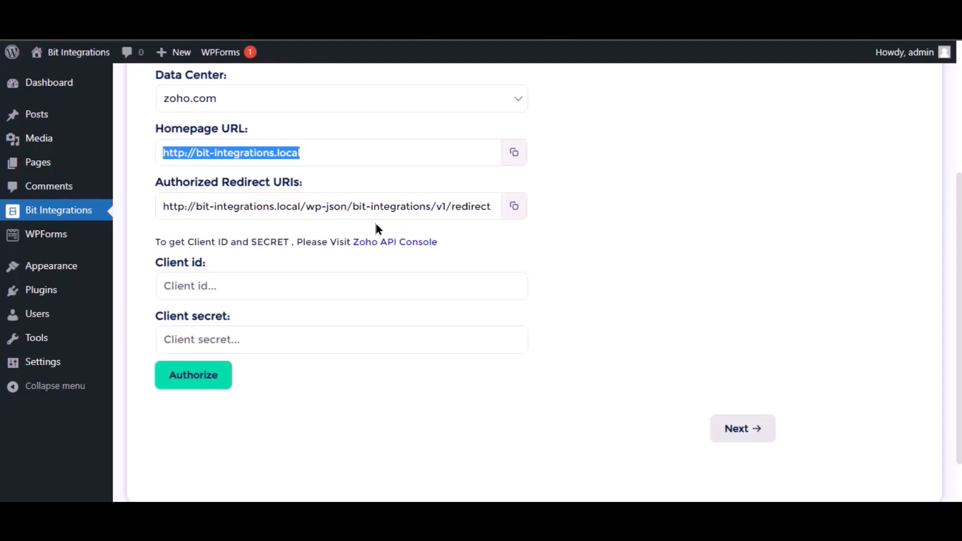
{"action": "left_click", "coordinate": [514, 206]}
{"action": "key", "text": "ctrl+Tab"}
{"action": "left_click", "coordinate": [130, 374]}
{"action": "key", "text": "ctrl+v"}
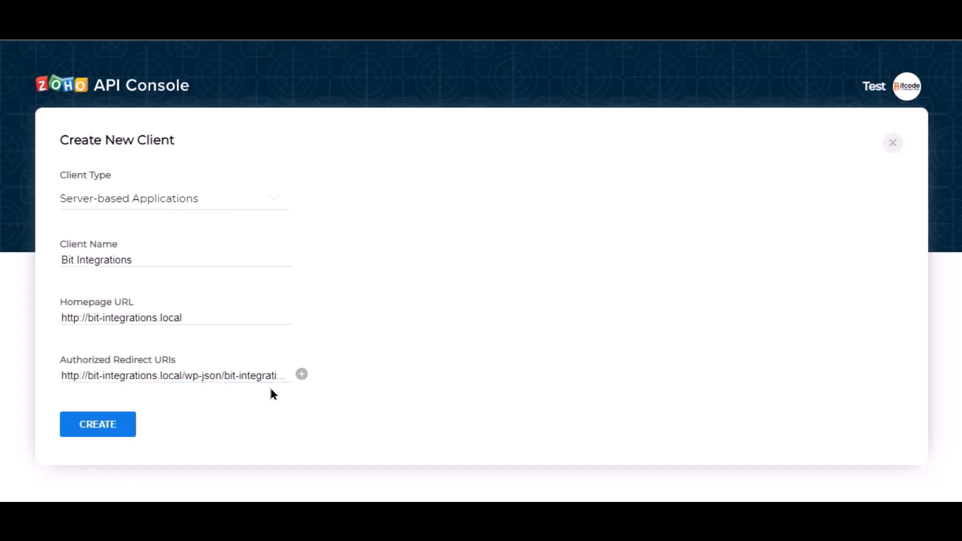
{"action": "left_click", "coordinate": [99, 431]}
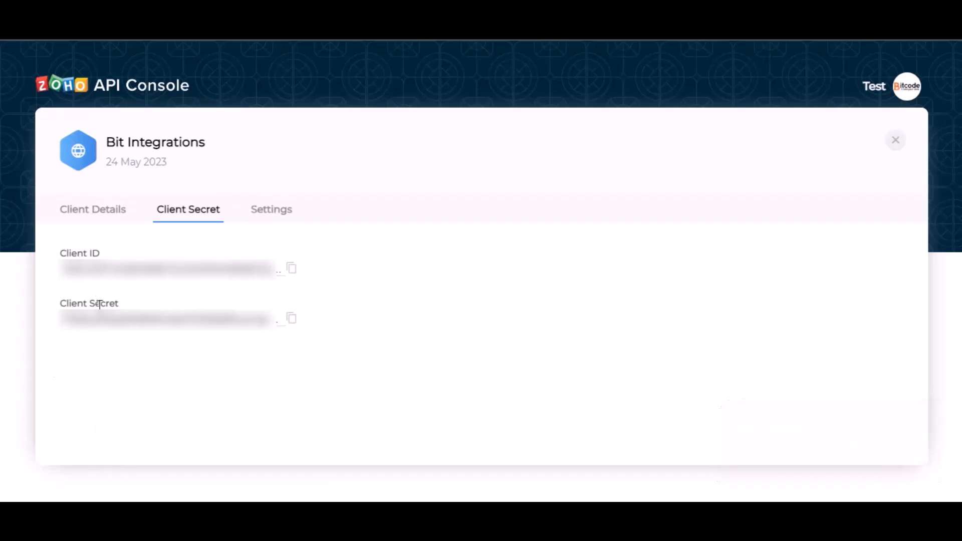
Paste the new Client ID and Client Secret and authorize access to the Bigin account.
{"action": "left_click", "coordinate": [290, 273]}
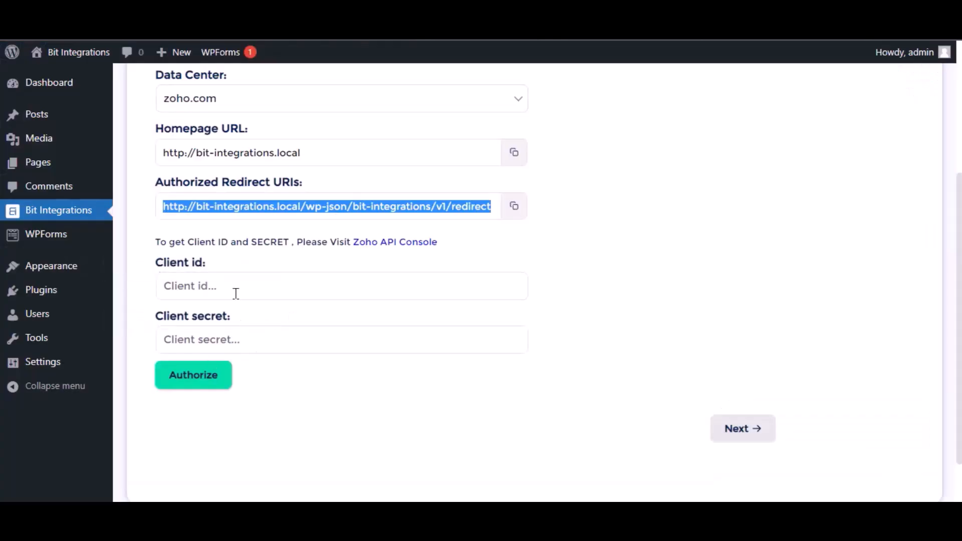
{"action": "left_click", "coordinate": [234, 287]}
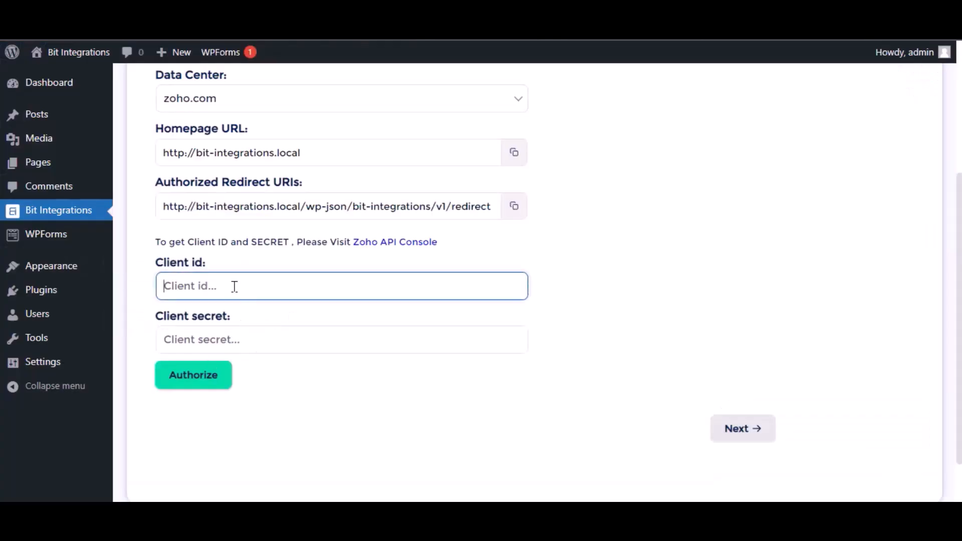
{"action": "key", "text": "ctrl+v"}
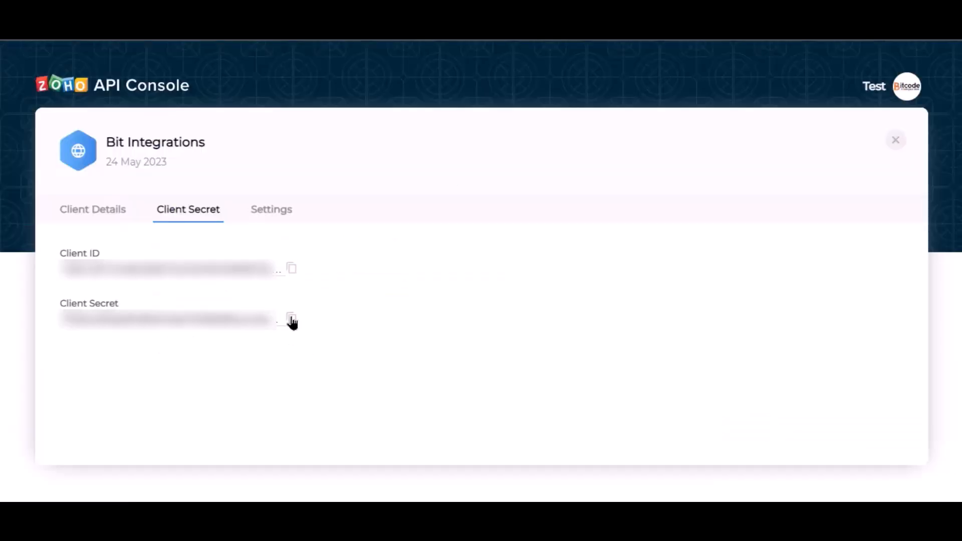
{"action": "left_click", "coordinate": [290, 319]}
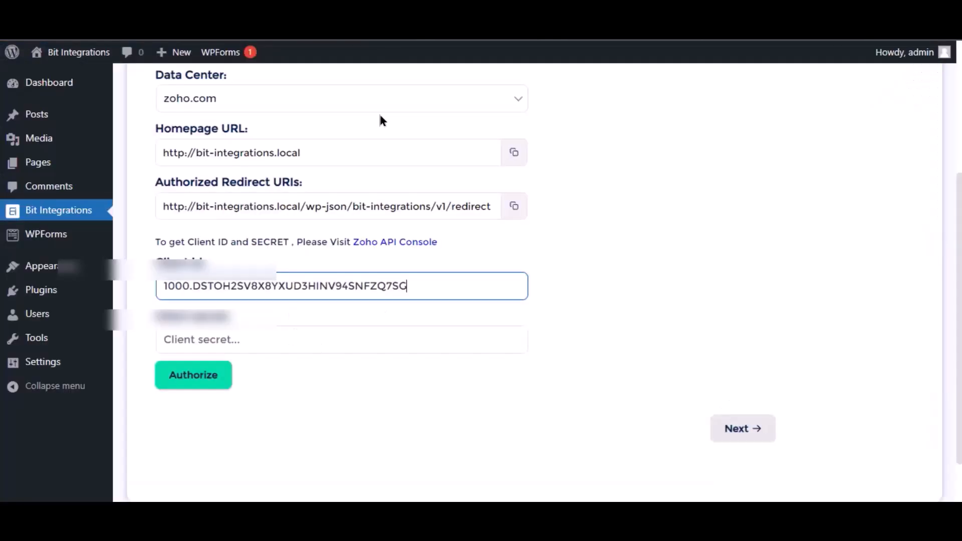
{"action": "left_click", "coordinate": [331, 340]}
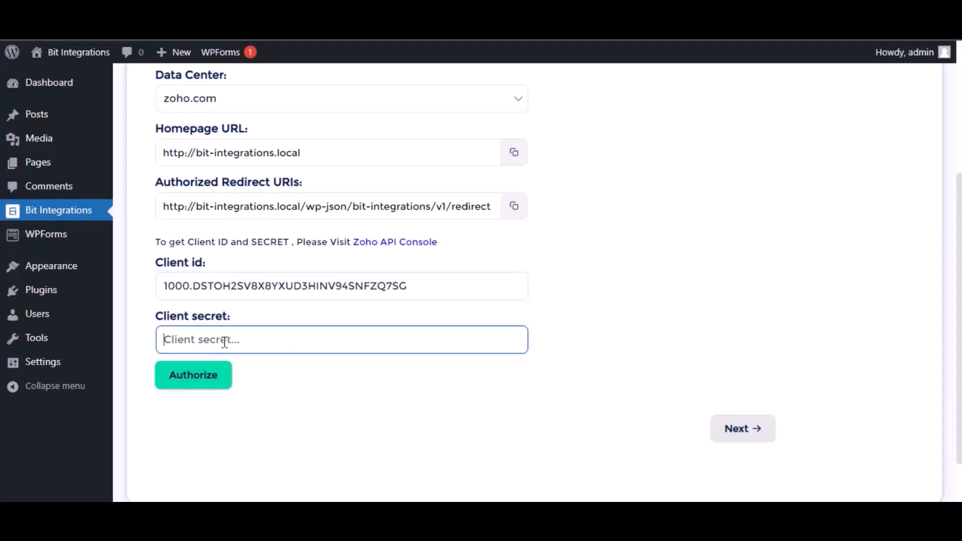
{"action": "key", "text": "ctrl+v"}
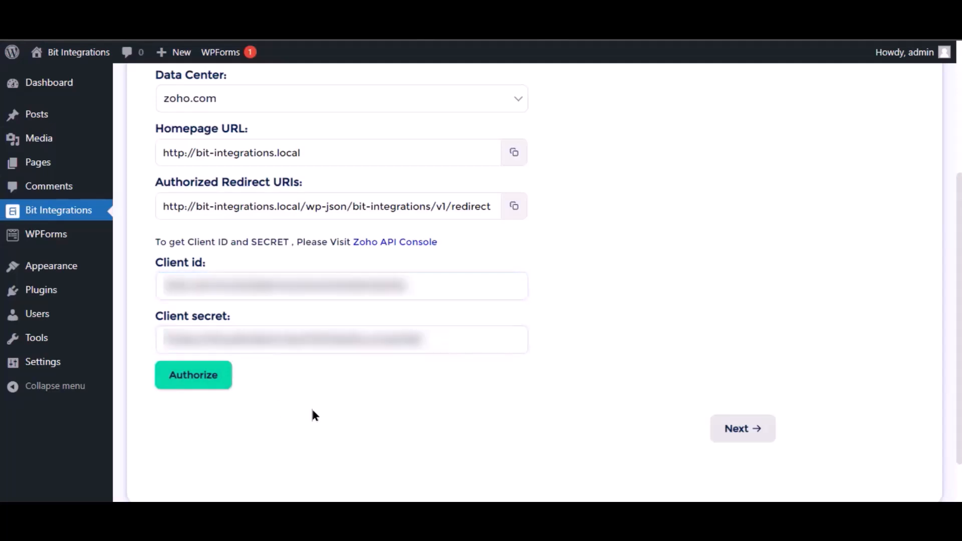
{"action": "left_click", "coordinate": [204, 385]}
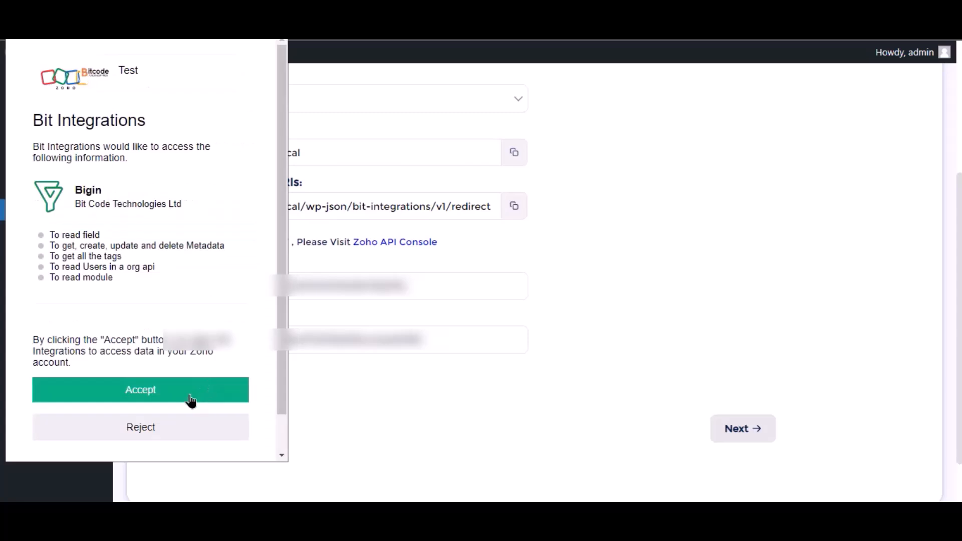
{"action": "left_click", "coordinate": [190, 398]}
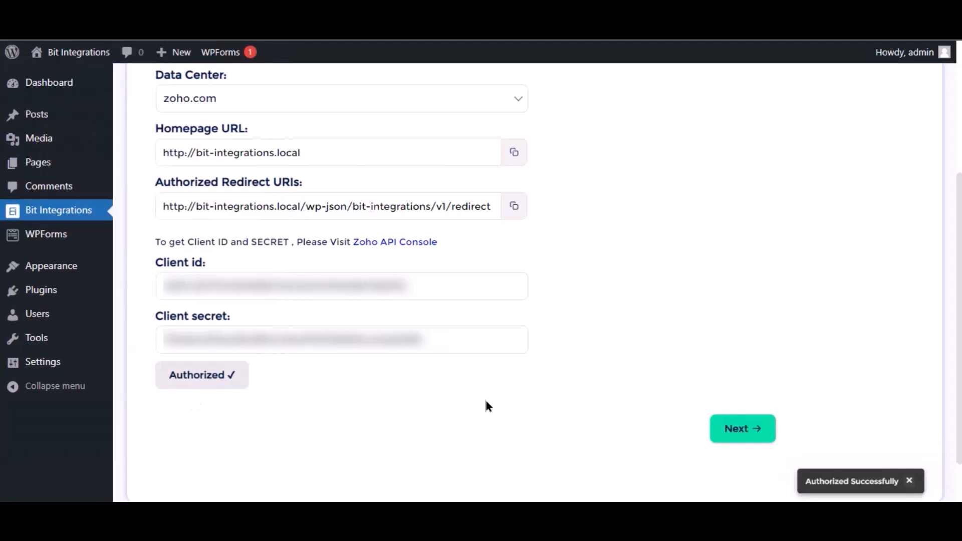
Choose the Contacts module and map the form's Name field to Last Name.
{"action": "left_click", "coordinate": [752, 431]}
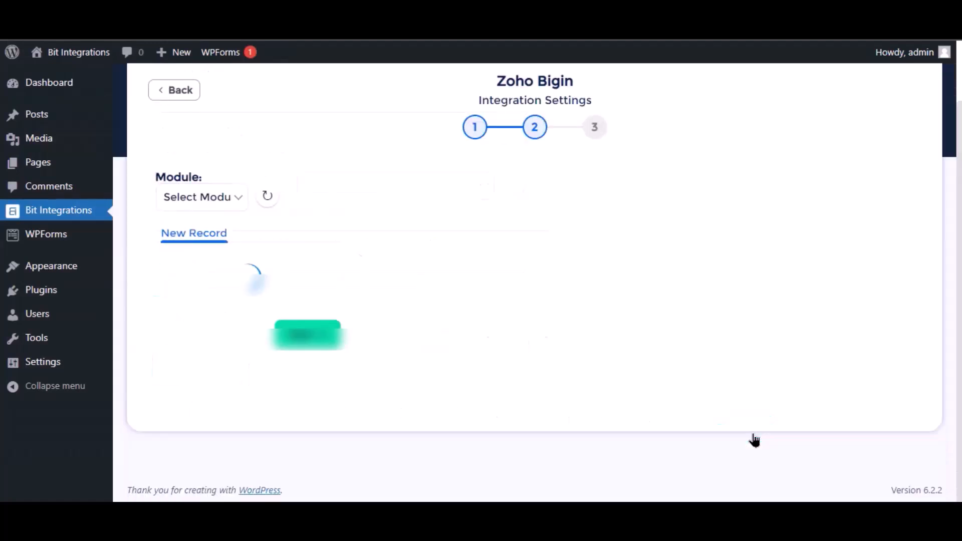
{"action": "left_click", "coordinate": [453, 189]}
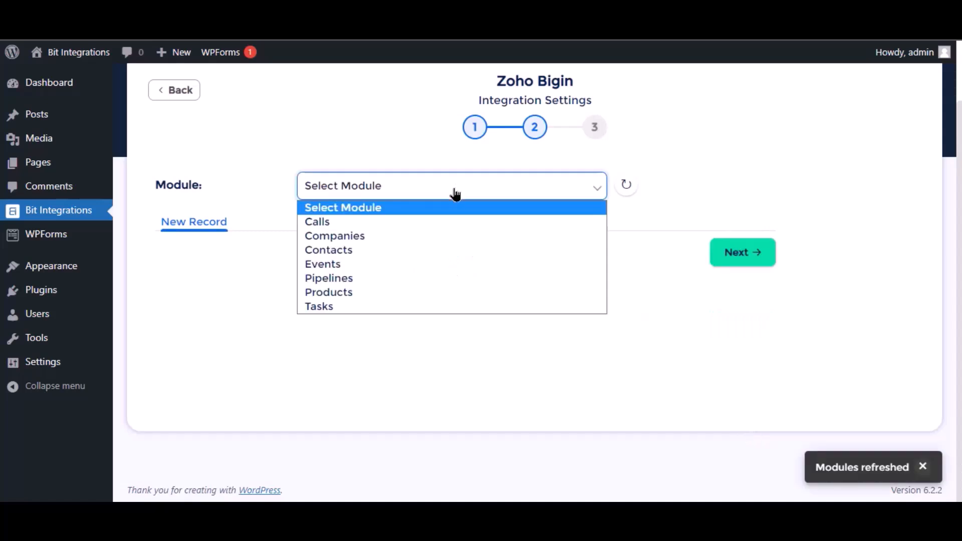
{"action": "left_click", "coordinate": [348, 251]}
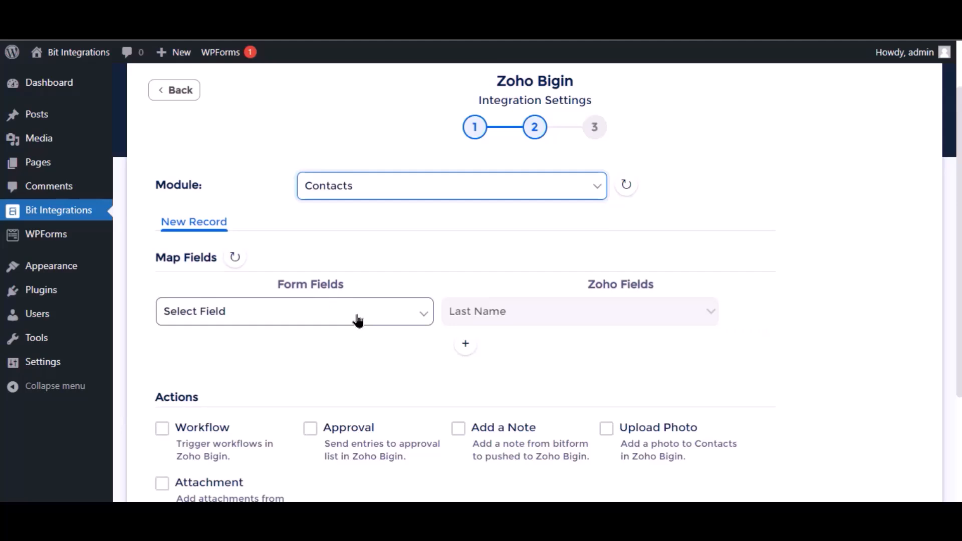
{"action": "left_click", "coordinate": [358, 321]}
{"action": "left_click", "coordinate": [241, 368]}
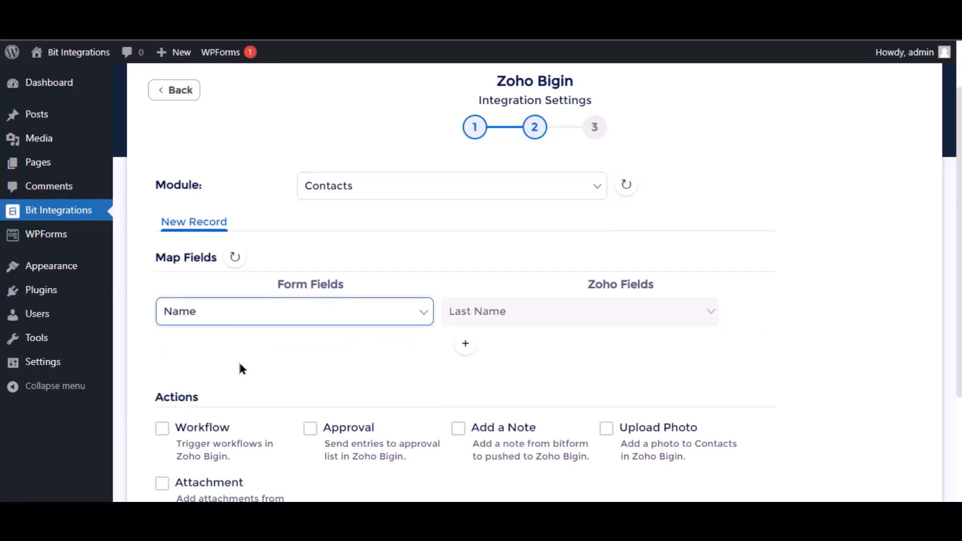
Add a mapping from the form's Email field to Bigin's Email, then finish and save.
{"action": "left_click", "coordinate": [467, 343]}
{"action": "left_click", "coordinate": [279, 345]}
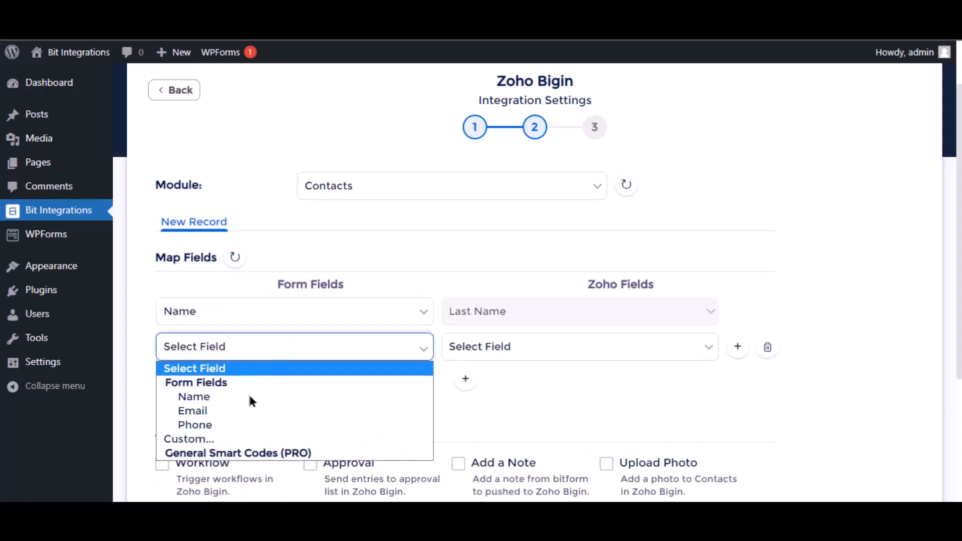
{"action": "left_click", "coordinate": [246, 415]}
{"action": "left_click", "coordinate": [548, 357]}
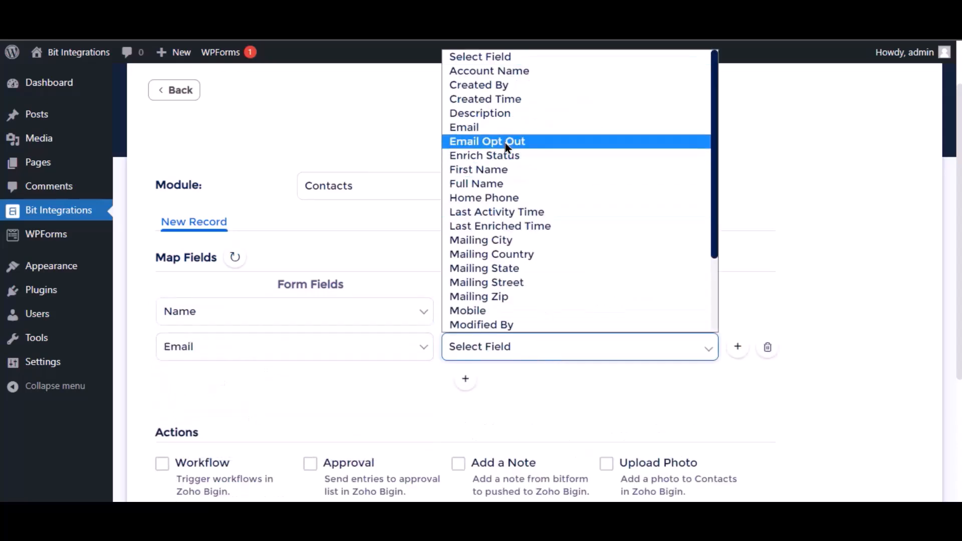
{"action": "left_click", "coordinate": [496, 131]}
{"action": "scroll", "coordinate": [422, 388], "scroll_direction": "down", "scroll_amount": 4}
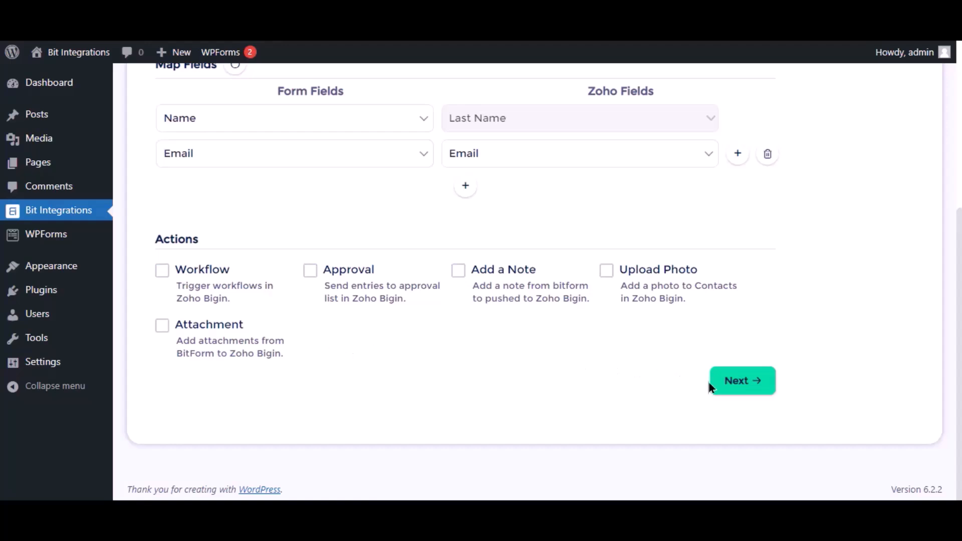
{"action": "left_click", "coordinate": [746, 387]}
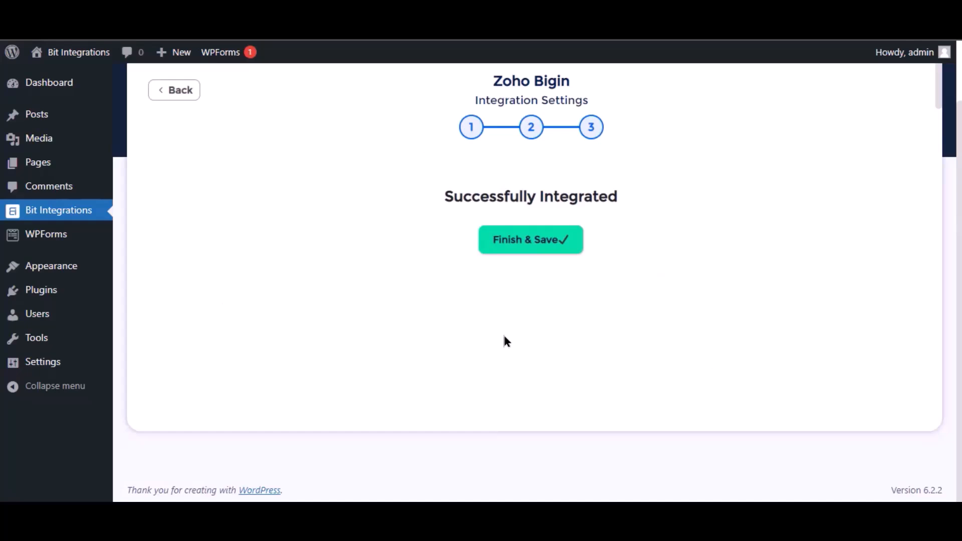
{"action": "left_click", "coordinate": [510, 251]}
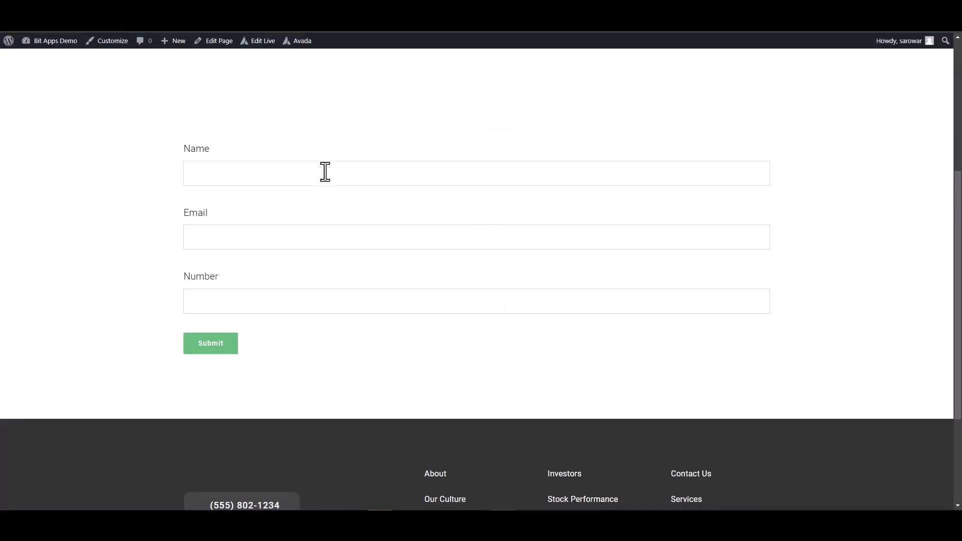
{"action": "left_click", "coordinate": [325, 171]}
Submit the Avada form with name 'Bit Integrations', a contact e-mail and a phone number.
{"action": "type", "text": "Bit Integrations"}
{"action": "left_click", "coordinate": [700, 240]}
{"action": "left_click", "coordinate": [677, 298]}
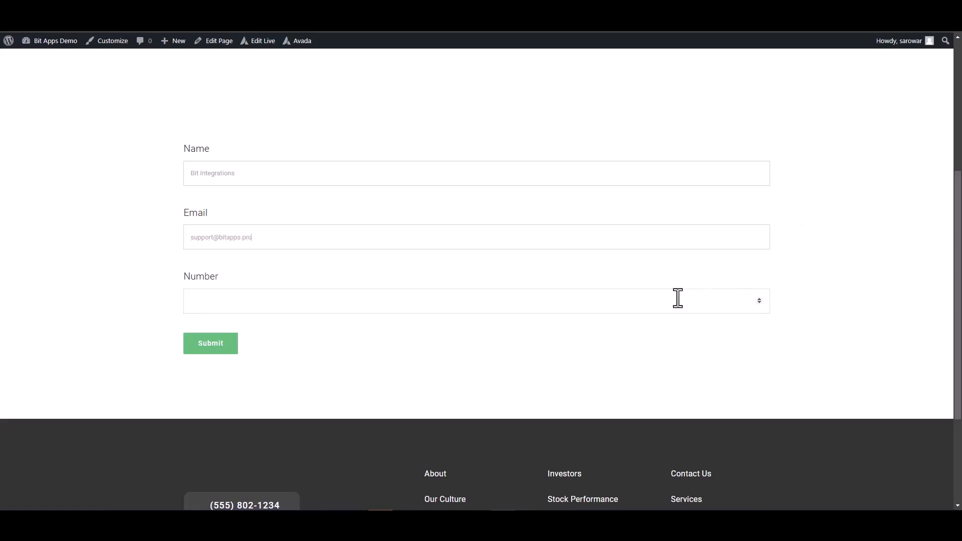
{"action": "type", "text": "444555666"}
{"action": "left_click", "coordinate": [220, 345]}
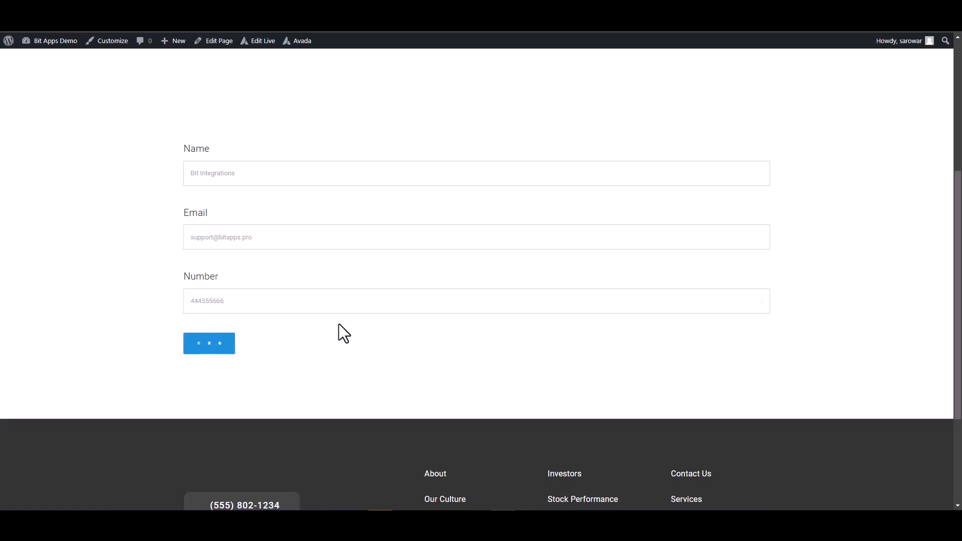
{"action": "triple_click", "coordinate": [541, 384]}
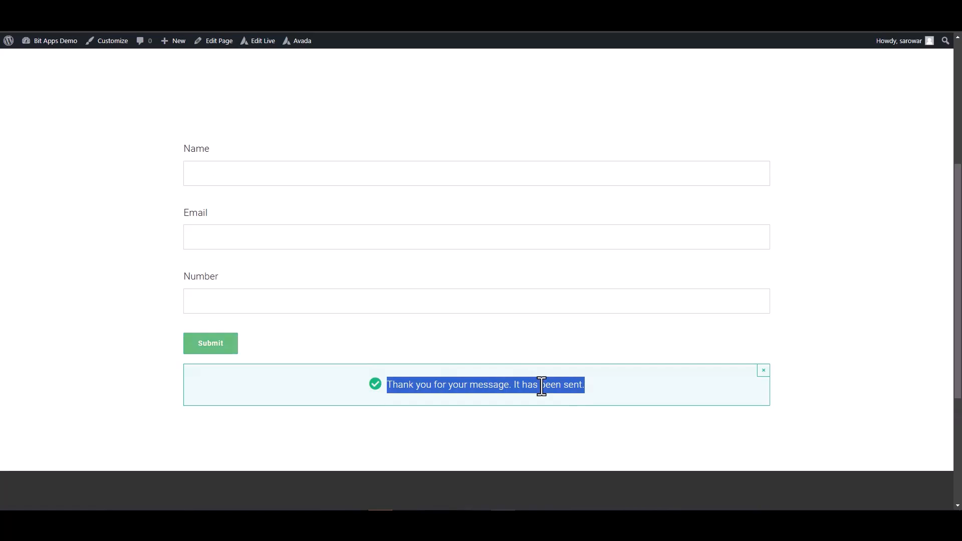
{"action": "left_click", "coordinate": [822, 365]}
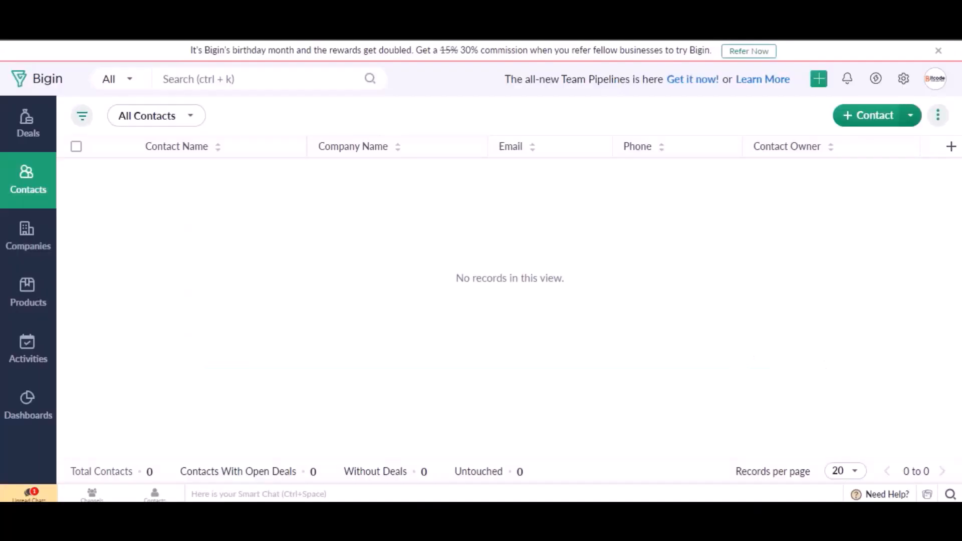
Reload the Bigin Contacts list to look for the new contact.
{"action": "left_click", "coordinate": [70, 31]}
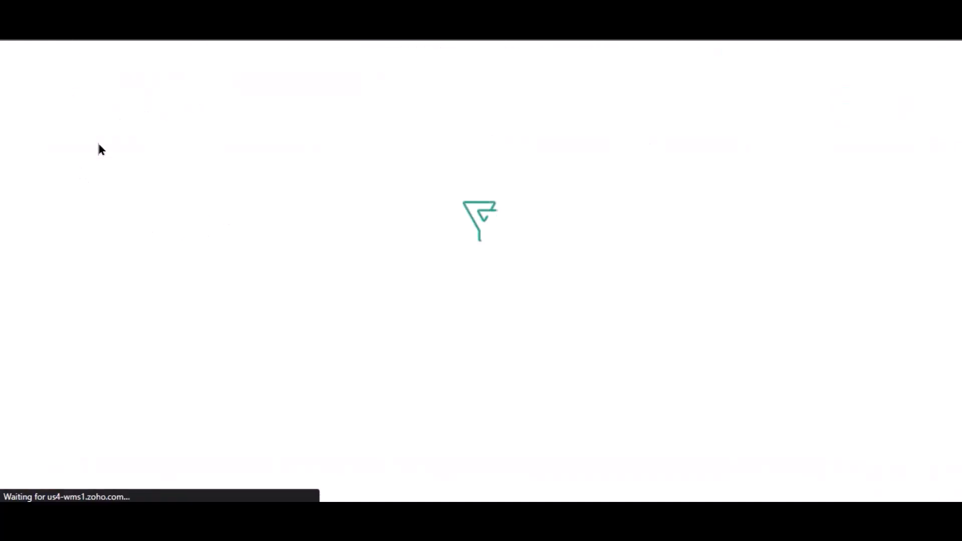